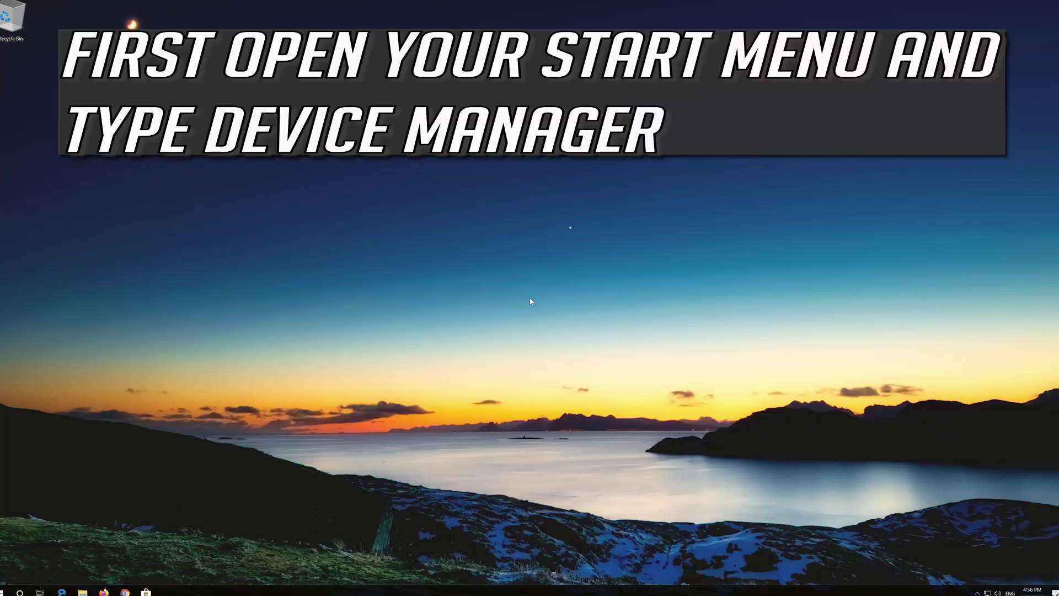
- Search the Start menu for 'device manager' and open Device Manager
{"action": "key", "text": "super"}
{"action": "type", "text": "dev"}
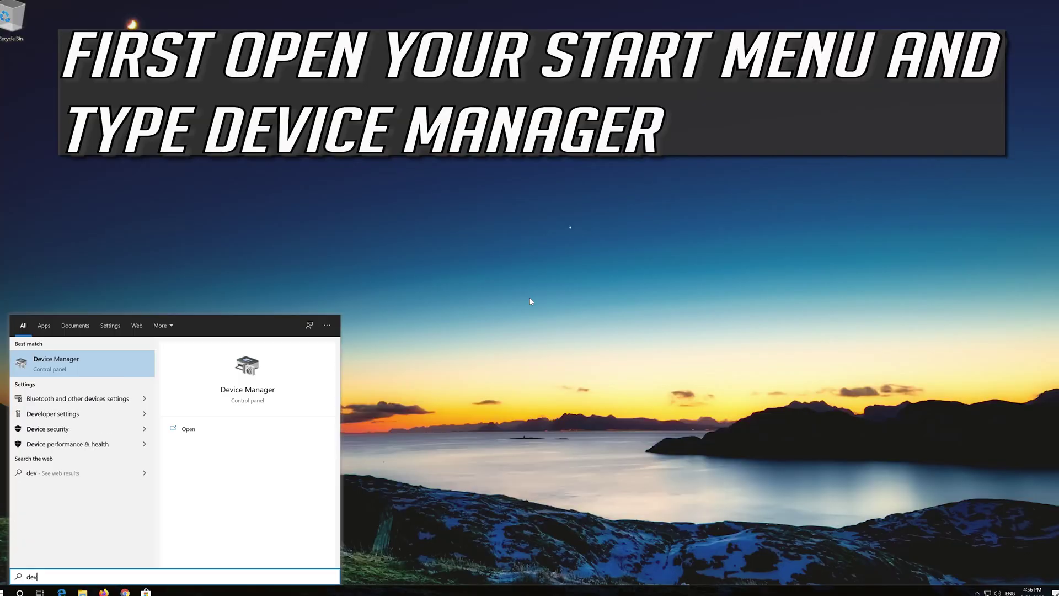
{"action": "type", "text": "ice manager"}
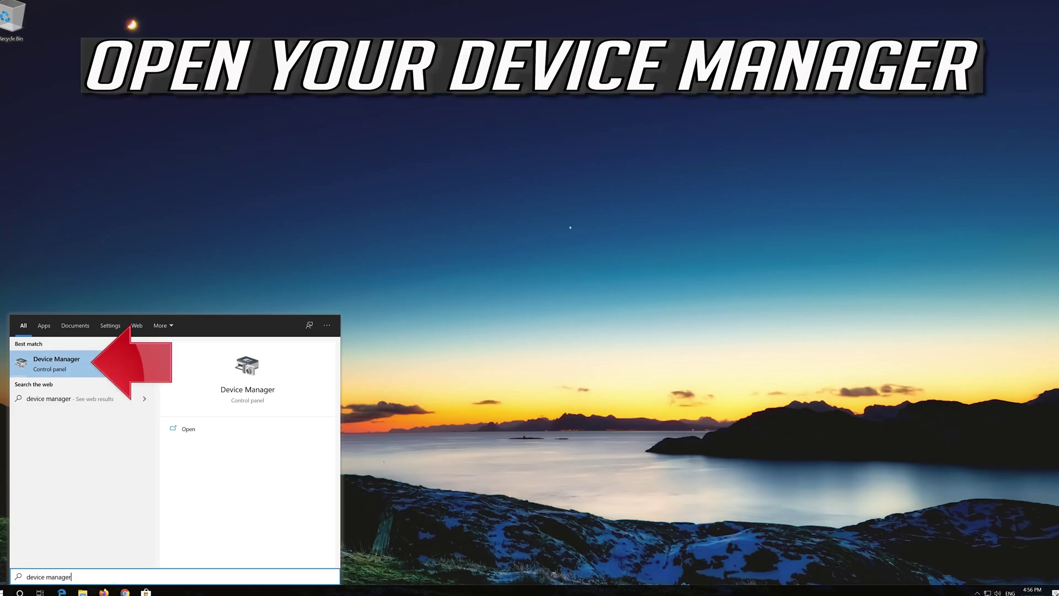
{"action": "left_click", "coordinate": [90, 366]}
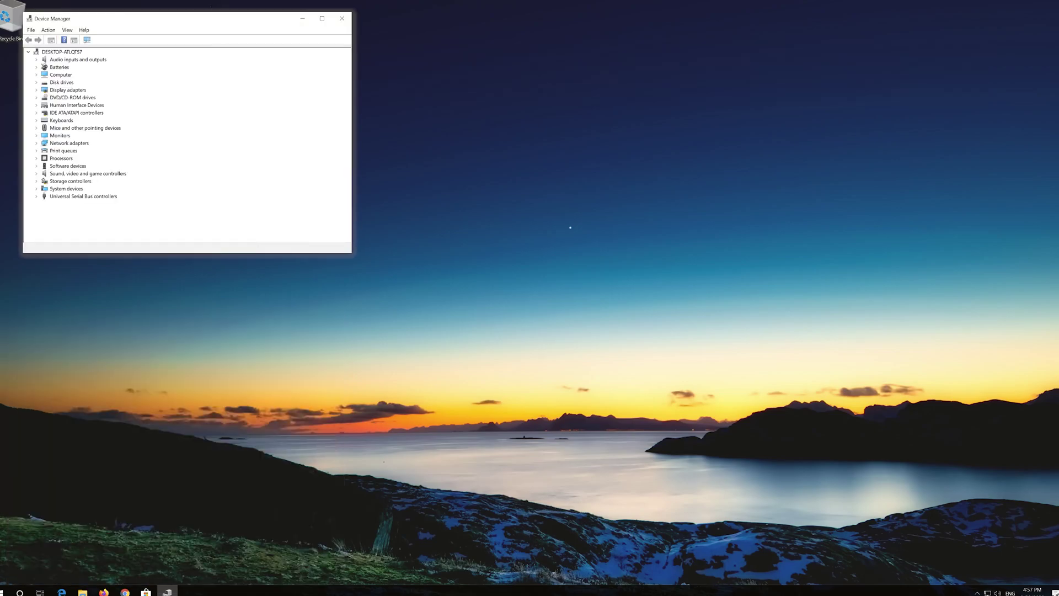
- Expand Display adapters and open Properties for the VirtualBox Graphics Adapter
{"action": "left_click_drag", "start_coordinate": [188, 18], "coordinate": [509, 139]}
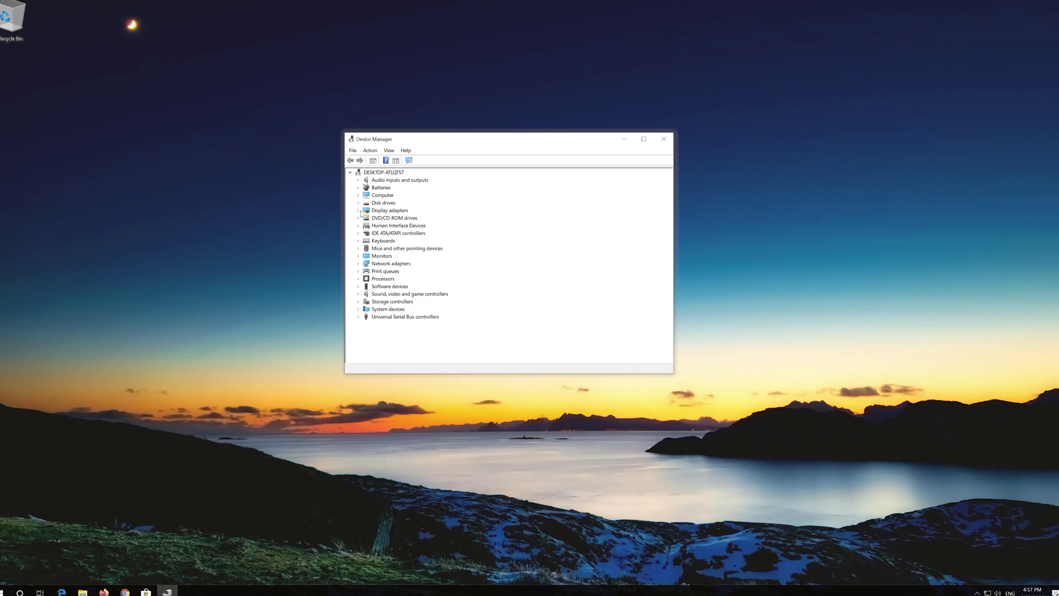
{"action": "left_click", "coordinate": [359, 212]}
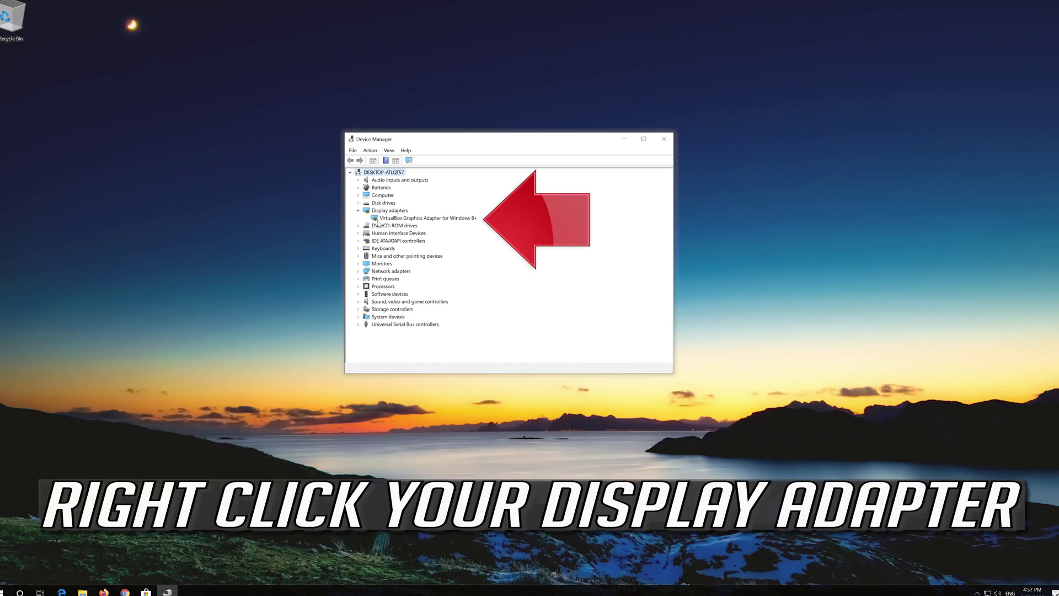
{"action": "left_click", "coordinate": [376, 219]}
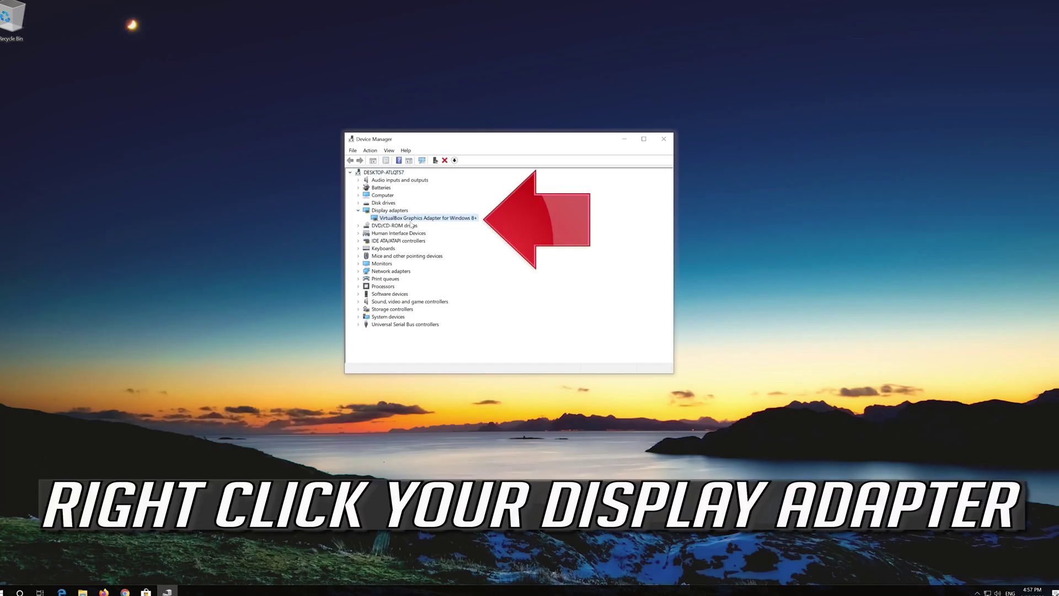
{"action": "right_click", "coordinate": [456, 223]}
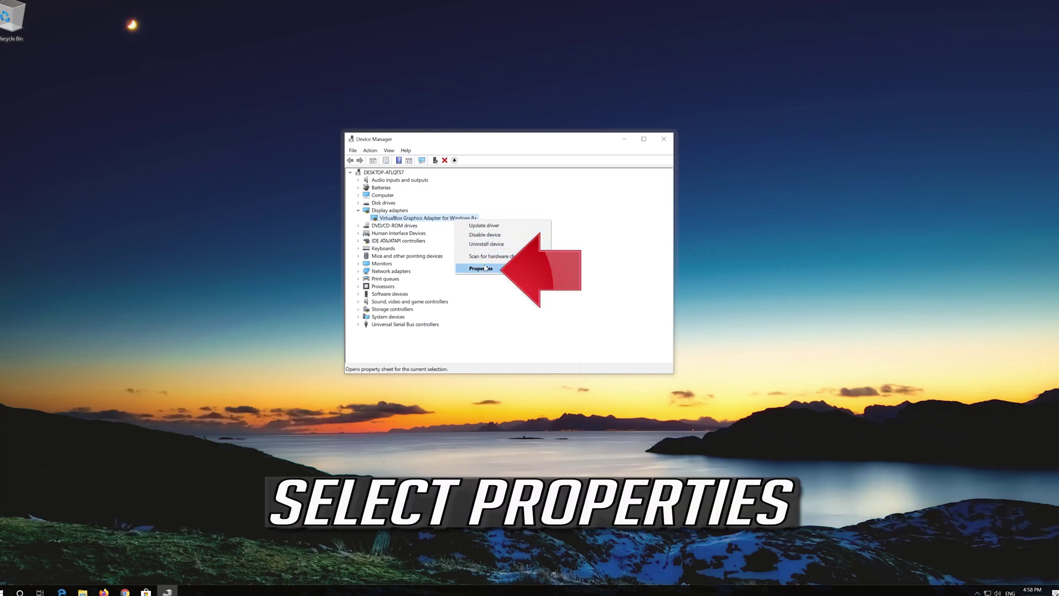
{"action": "left_click", "coordinate": [488, 270]}
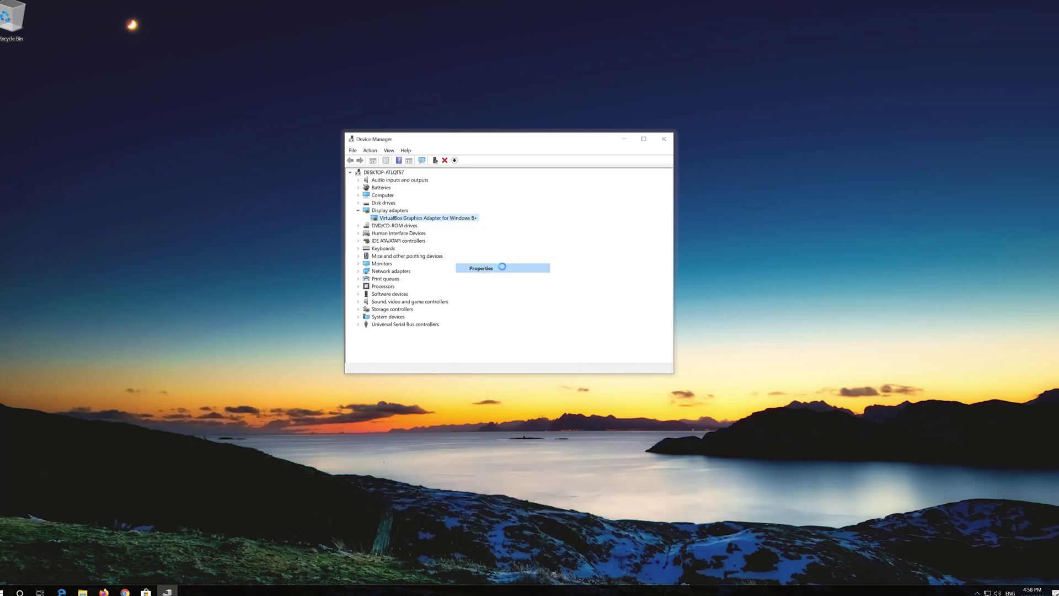
{"action": "left_click", "coordinate": [500, 268]}
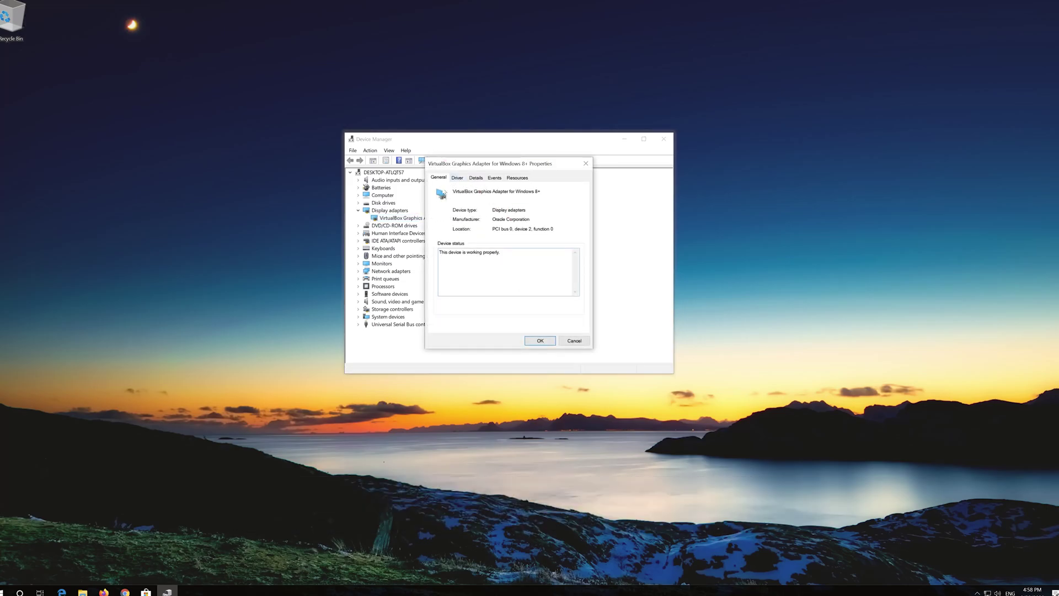
- Search automatically for a newer VirtualBox Graphics Adapter driver, then look via Windows Update
{"action": "left_click", "coordinate": [456, 178]}
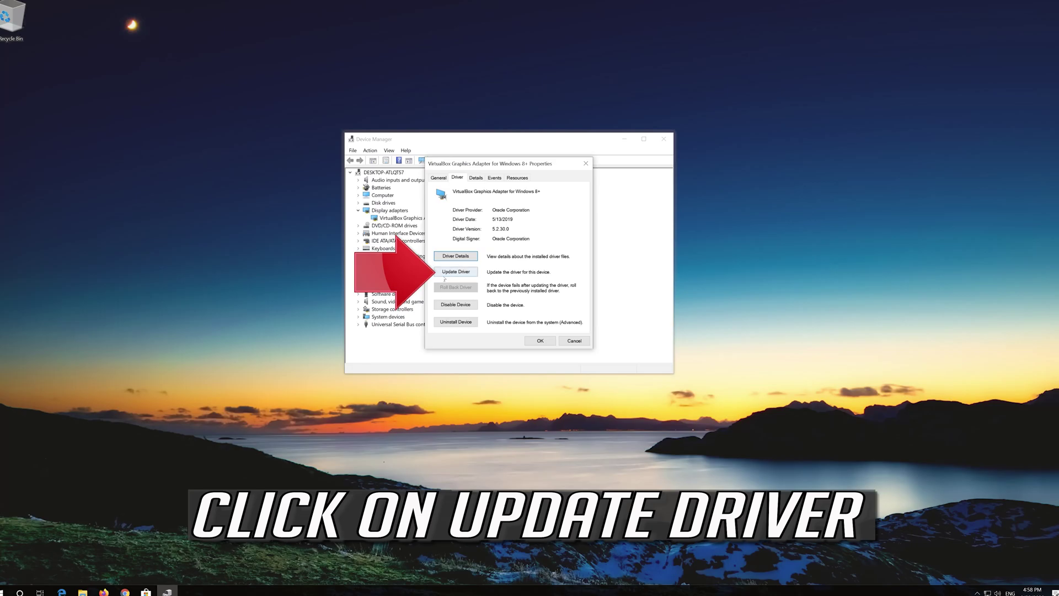
{"action": "left_click", "coordinate": [460, 273]}
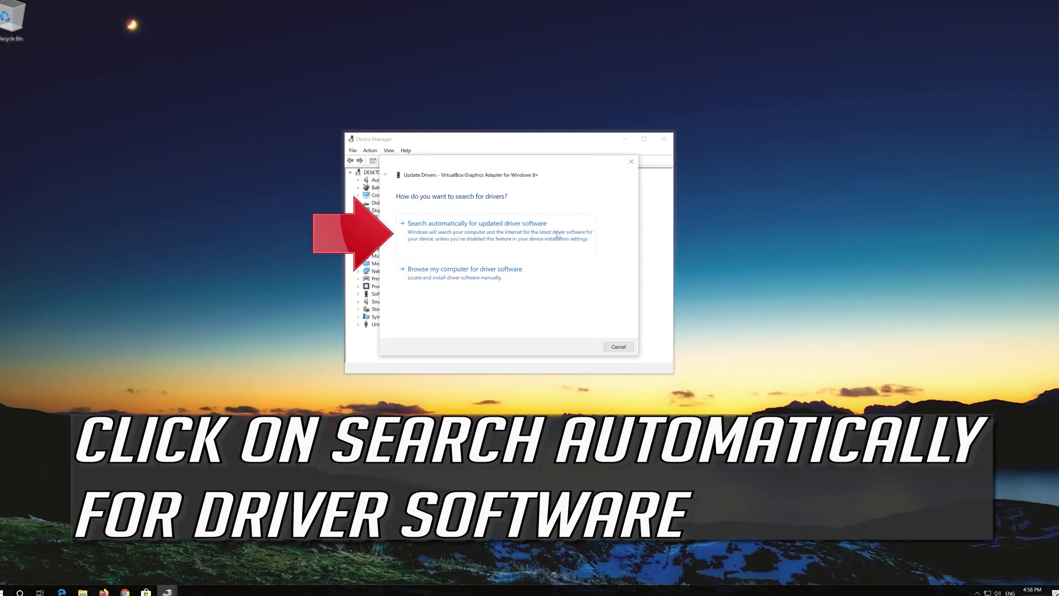
{"action": "left_click", "coordinate": [482, 240]}
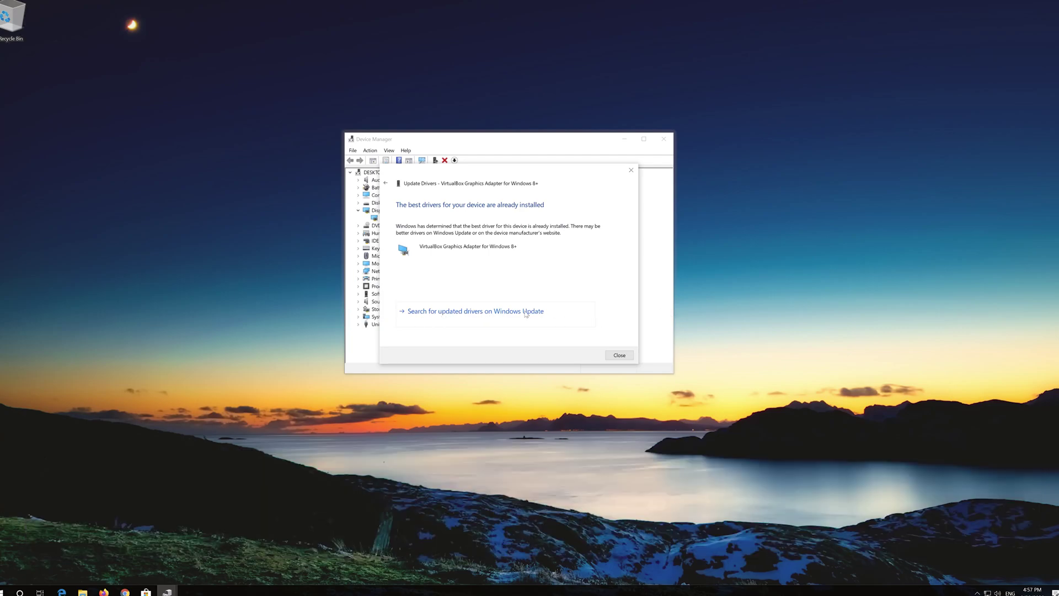
{"action": "left_click", "coordinate": [464, 313]}
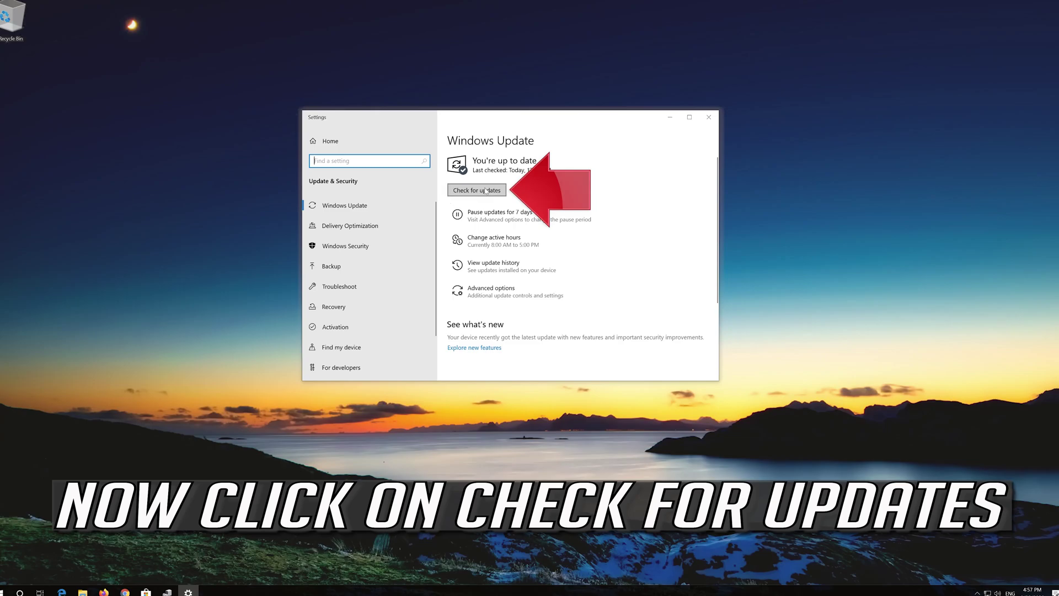
- Check for available updates in Windows Update settings
{"action": "left_click", "coordinate": [486, 190]}
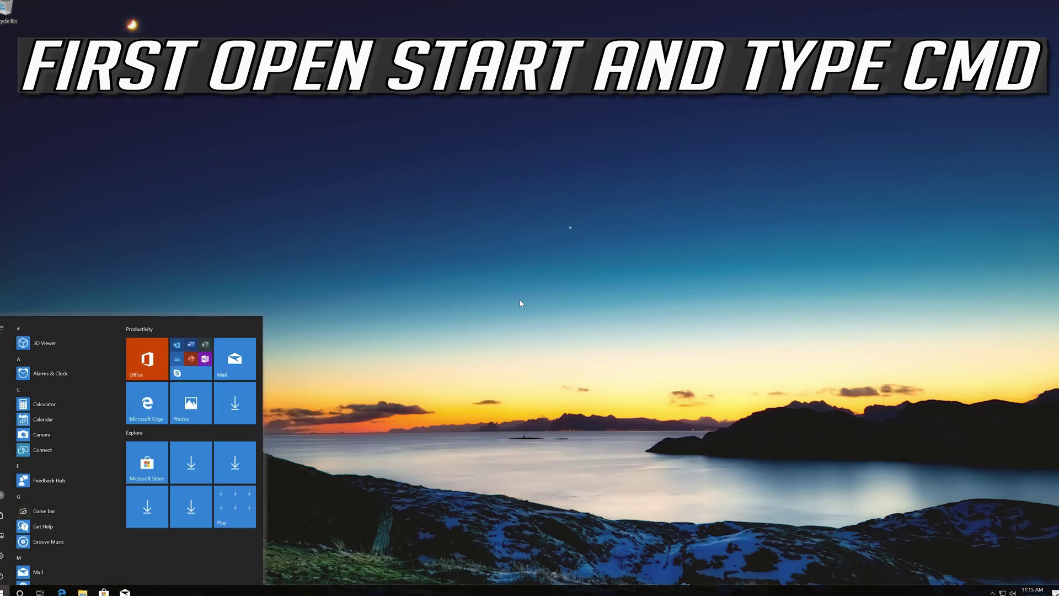
{"action": "key", "text": "super"}
{"action": "key", "text": "super"}
- Launch Command Prompt as administrator from a cmd Start search, approving the UAC prompt
{"action": "type", "text": "cmd"}
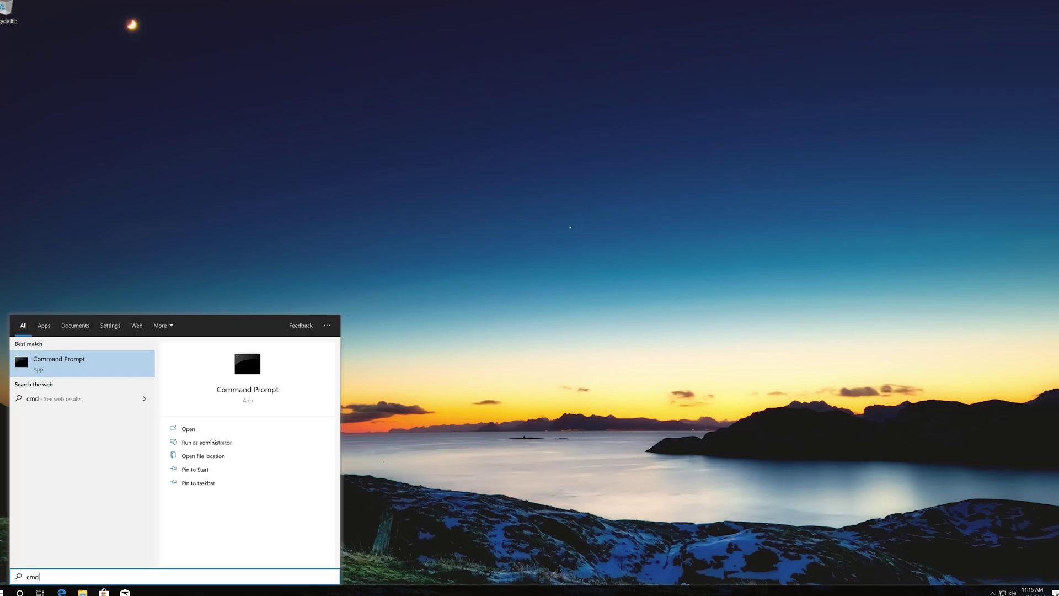
{"action": "right_click", "coordinate": [80, 368]}
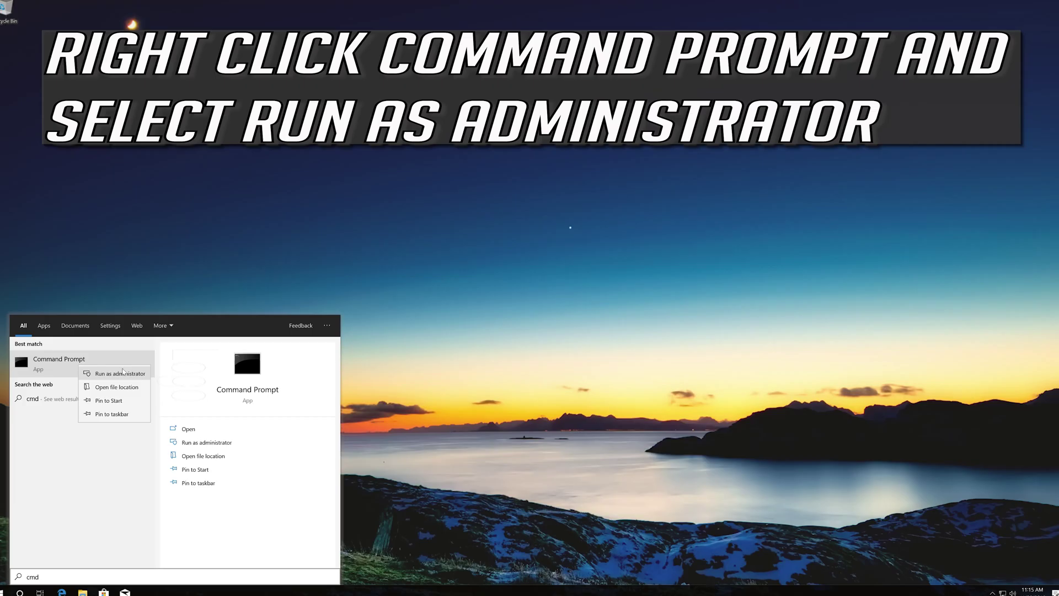
{"action": "left_click", "coordinate": [122, 373]}
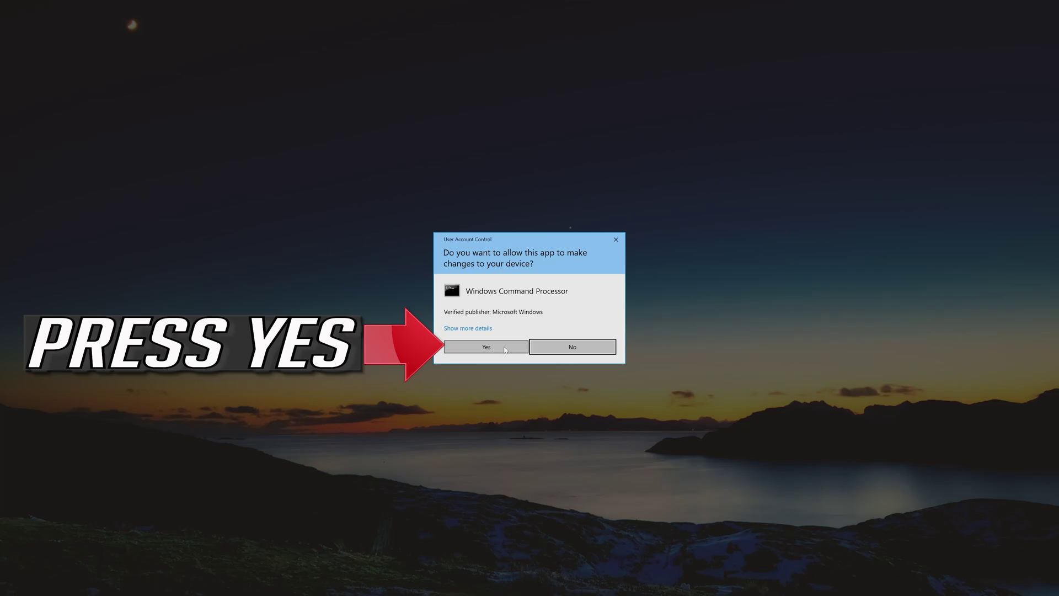
{"action": "left_click", "coordinate": [505, 348]}
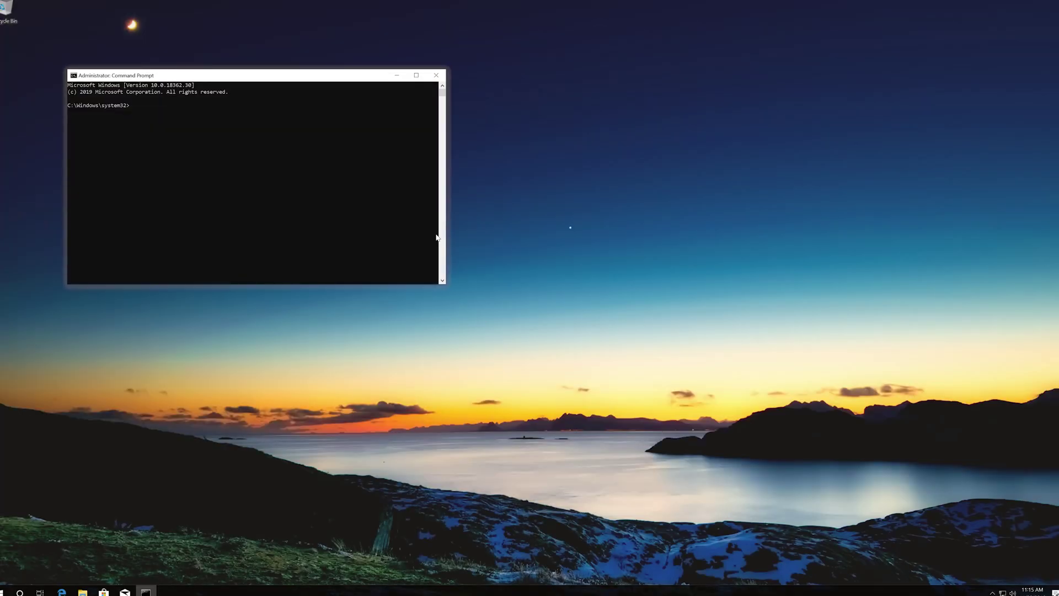
- Run sfc /scannow until it reports no integrity violations, then exit Command Prompt
{"action": "left_click_drag", "start_coordinate": [350, 83], "coordinate": [609, 178]}
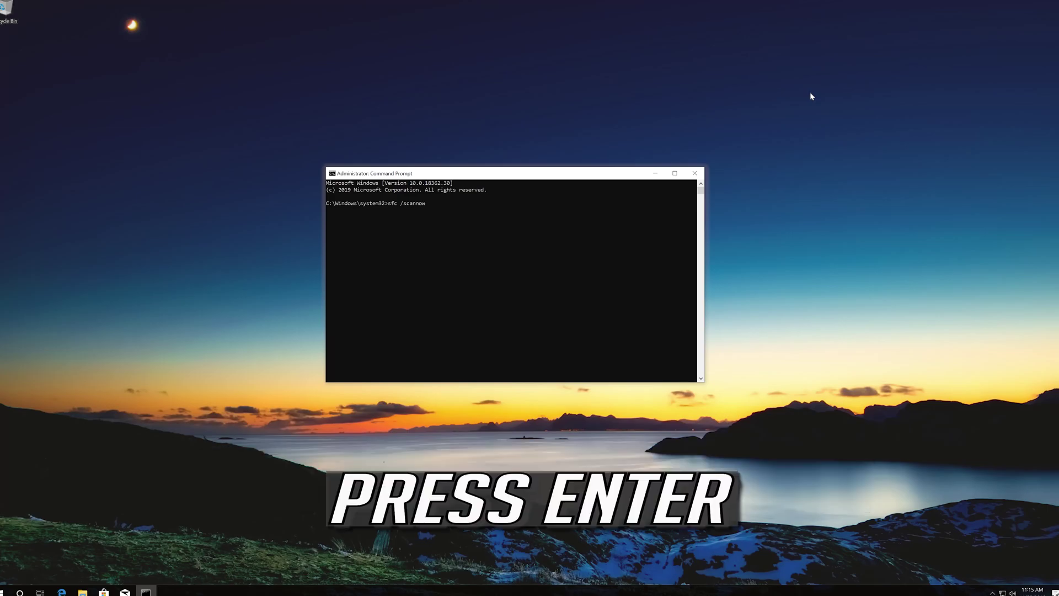
{"action": "key", "text": "Return"}
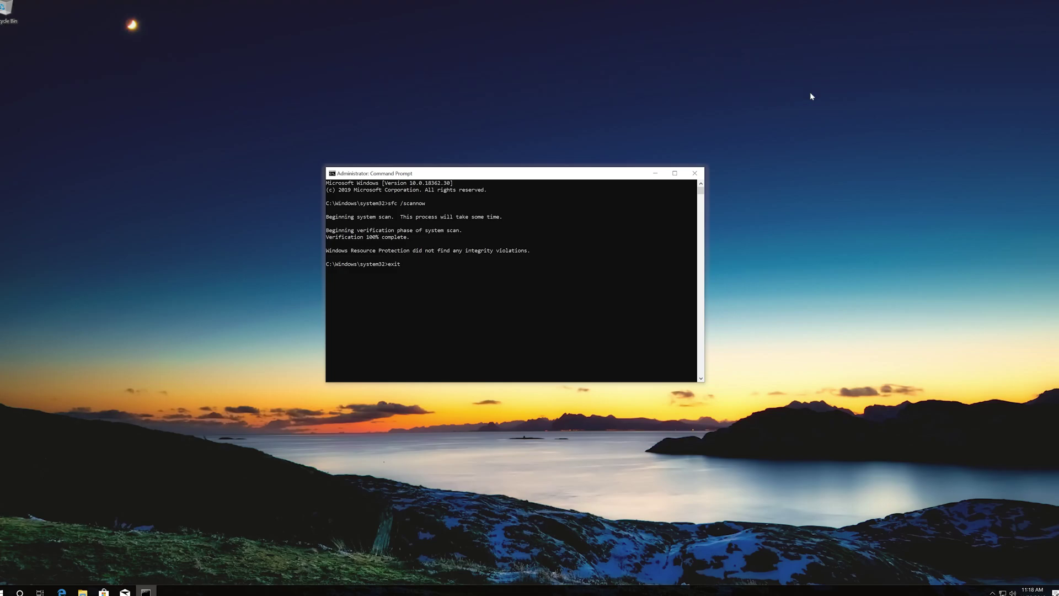
{"action": "key", "text": "Return"}
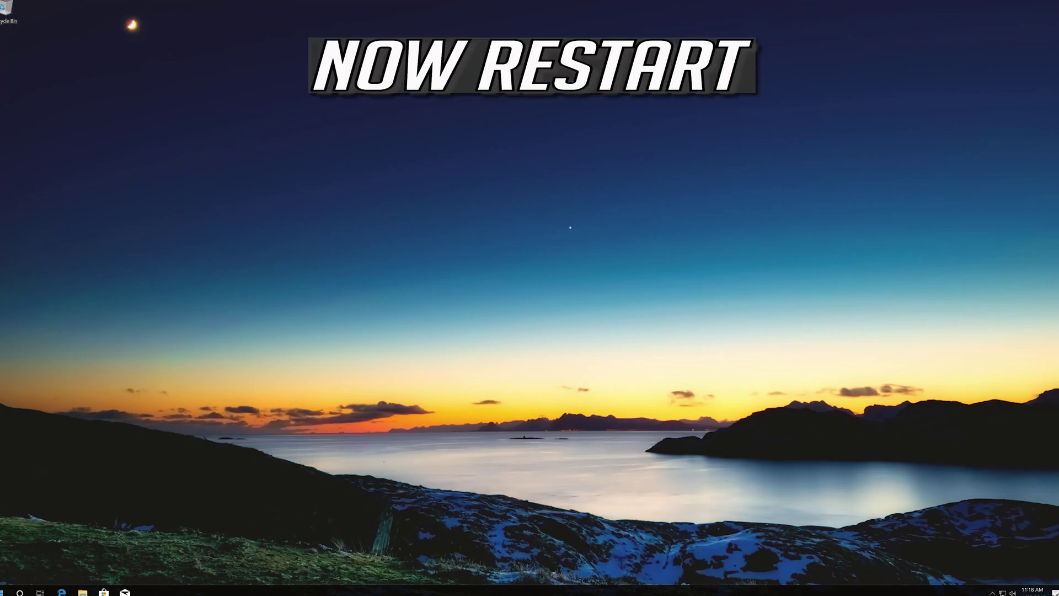
- Restart the computer from the Start menu power options
{"action": "left_click", "coordinate": [5, 590]}
{"action": "left_click", "coordinate": [3, 575]}
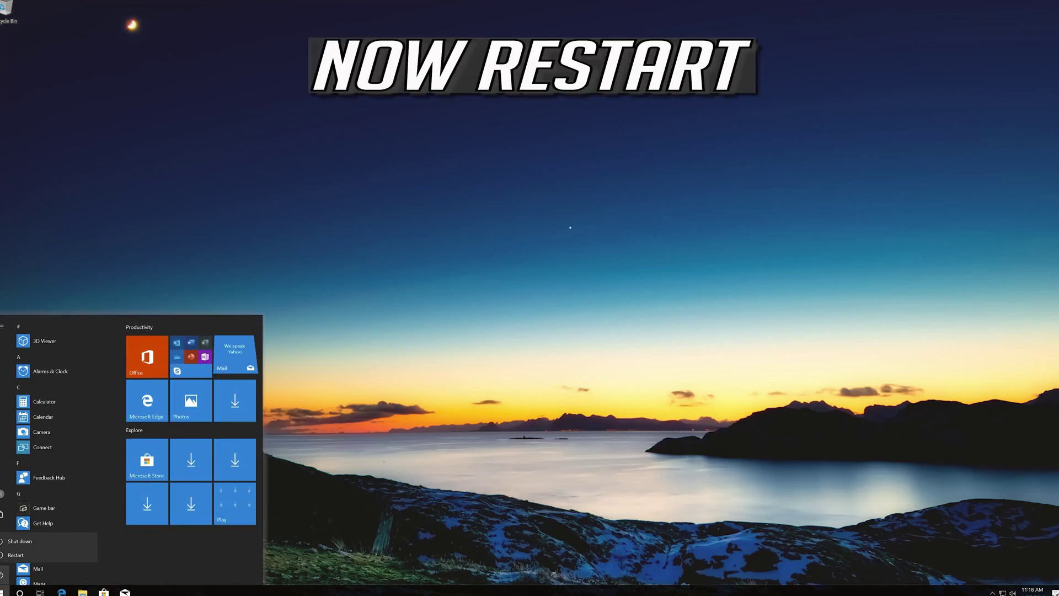
{"action": "left_click", "coordinate": [14, 554]}
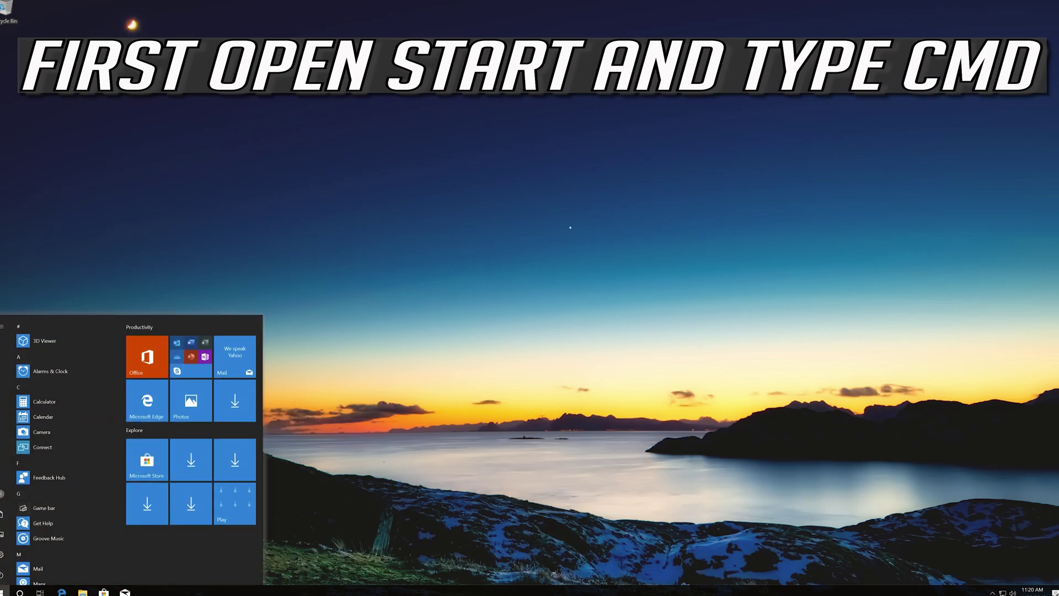
- Search cmd and launch an elevated Command Prompt, accepting the UAC prompt
{"action": "type", "text": "cmd"}
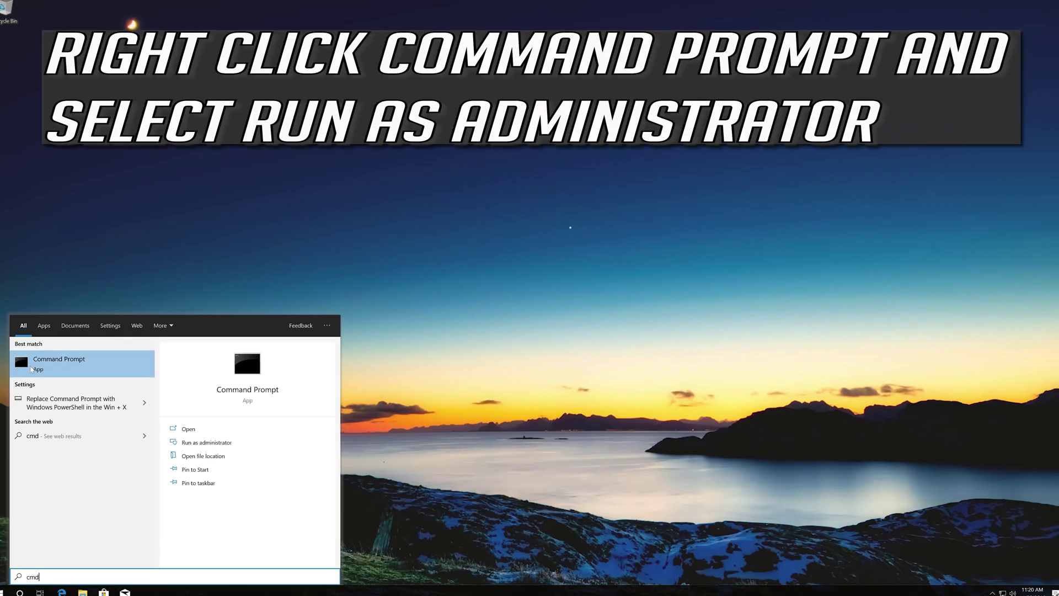
{"action": "right_click", "coordinate": [31, 367]}
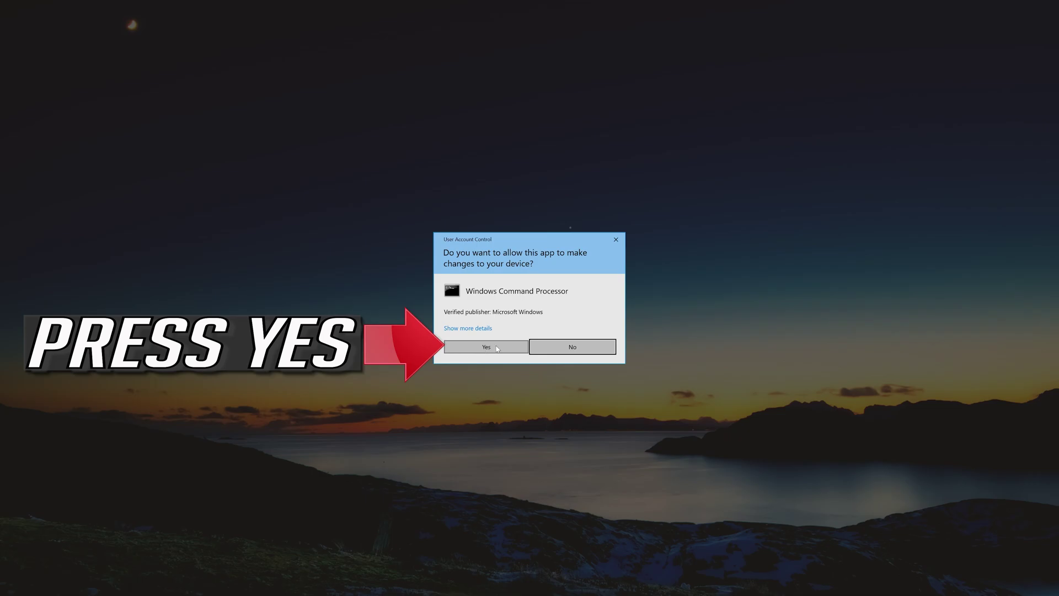
{"action": "left_click", "coordinate": [497, 347]}
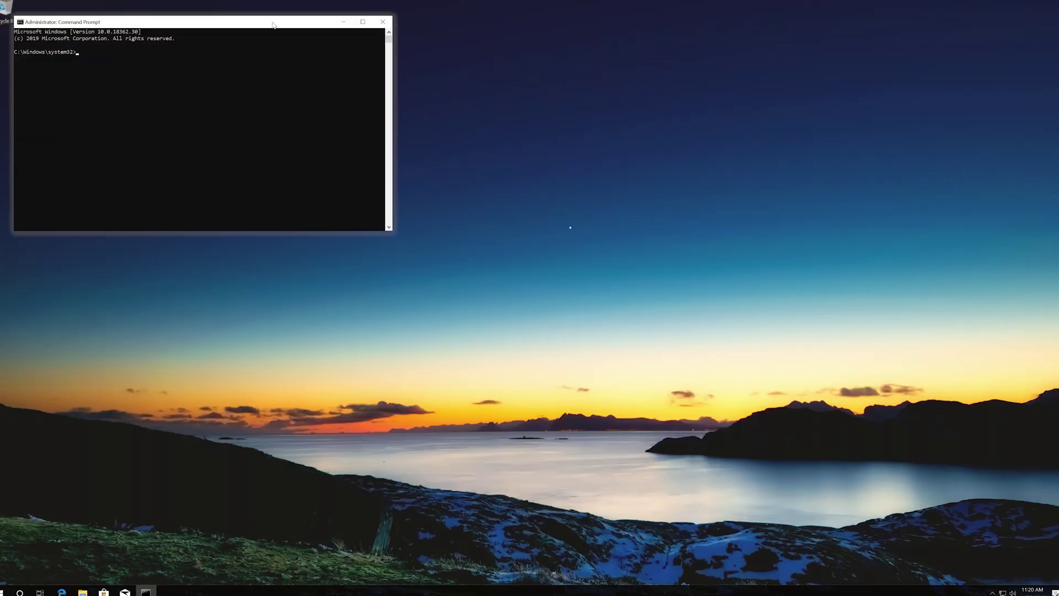
- Run DISM /Online /Cleanup-image /RestoreHealth to 100%, then exit Command Prompt
{"action": "left_click_drag", "start_coordinate": [272, 19], "coordinate": [504, 121]}
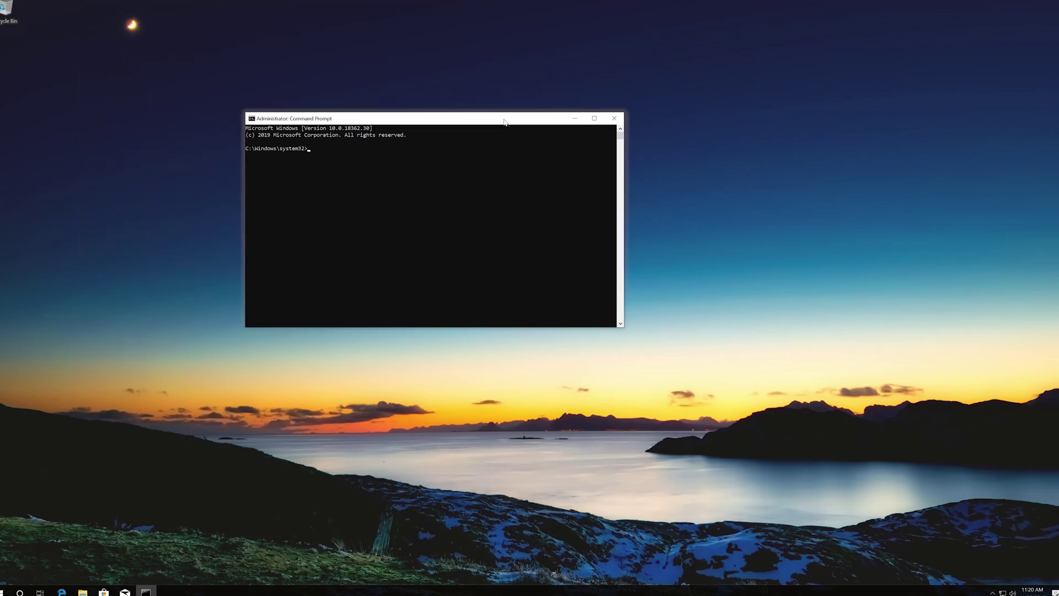
{"action": "left_click_drag", "start_coordinate": [504, 121], "coordinate": [602, 161]}
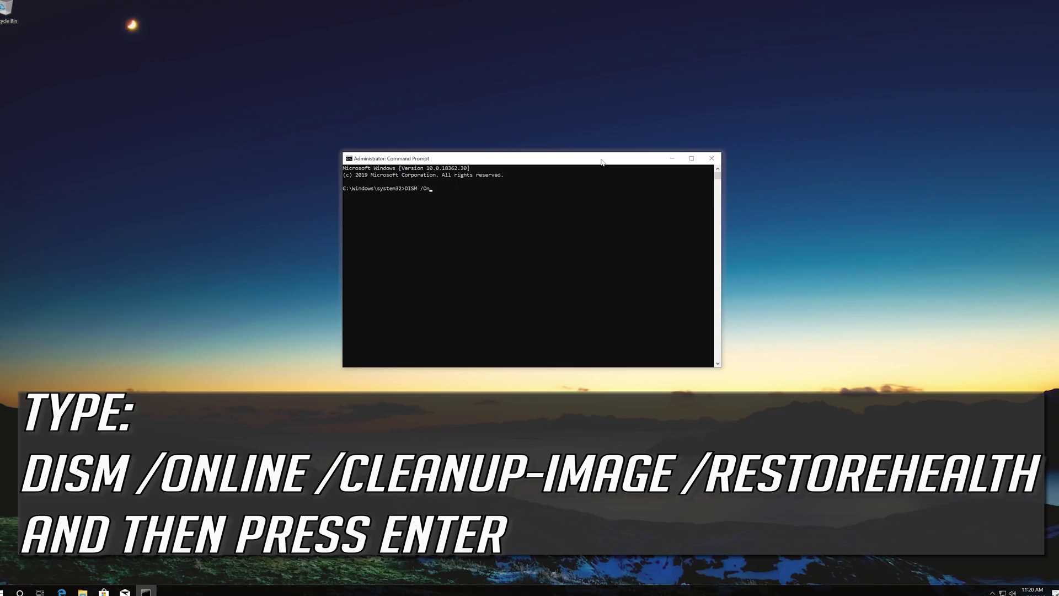
{"action": "type", "text": "line /"}
{"action": "type", "text": "Cleanup-image /RestoreHeal"}
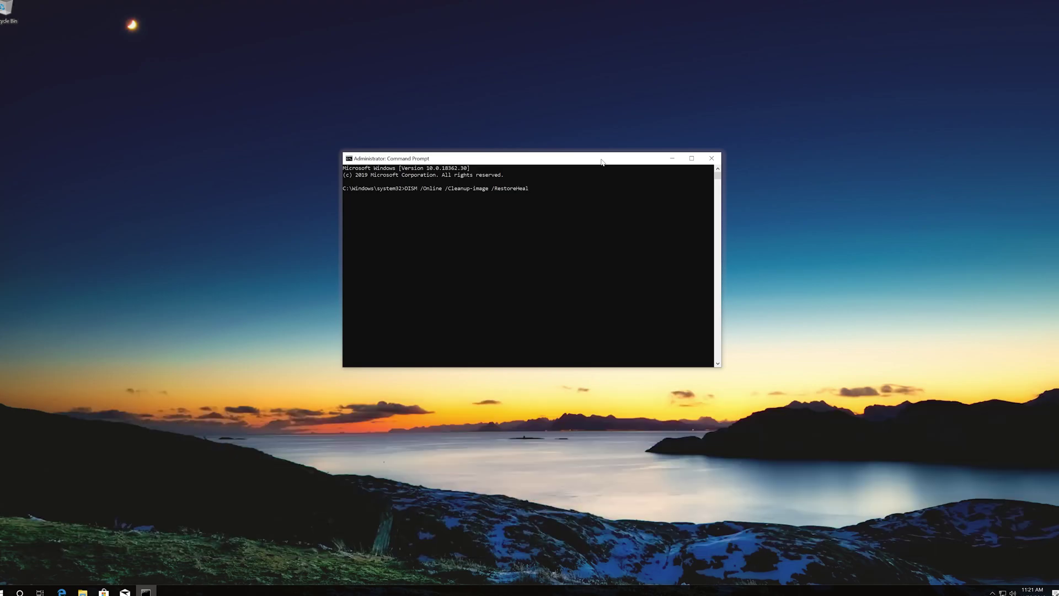
{"action": "type", "text": "th"}
{"action": "key", "text": "Return"}
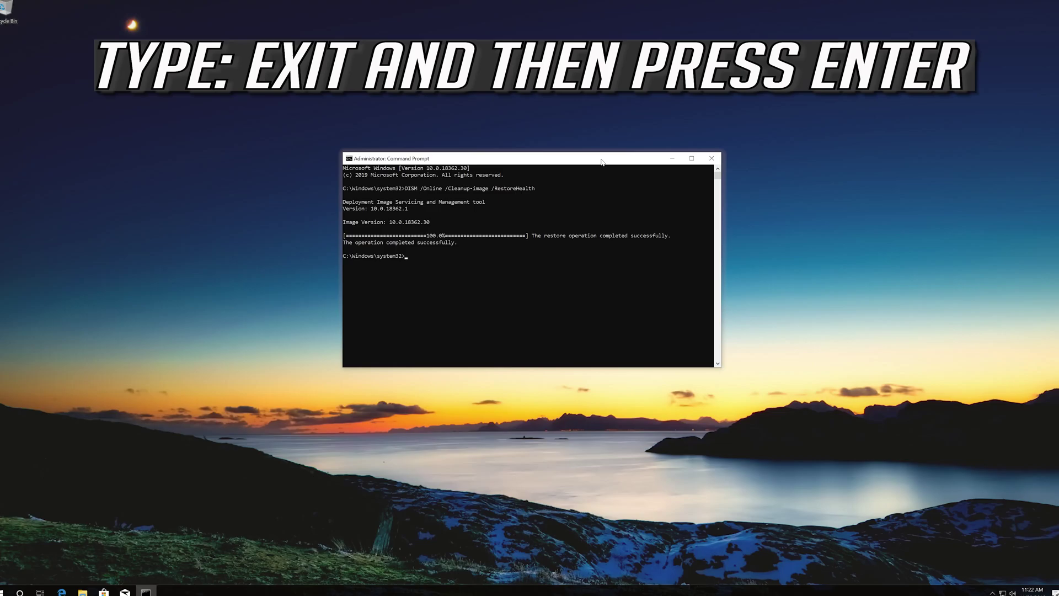
{"action": "type", "text": "it"}
{"action": "key", "text": "Return"}
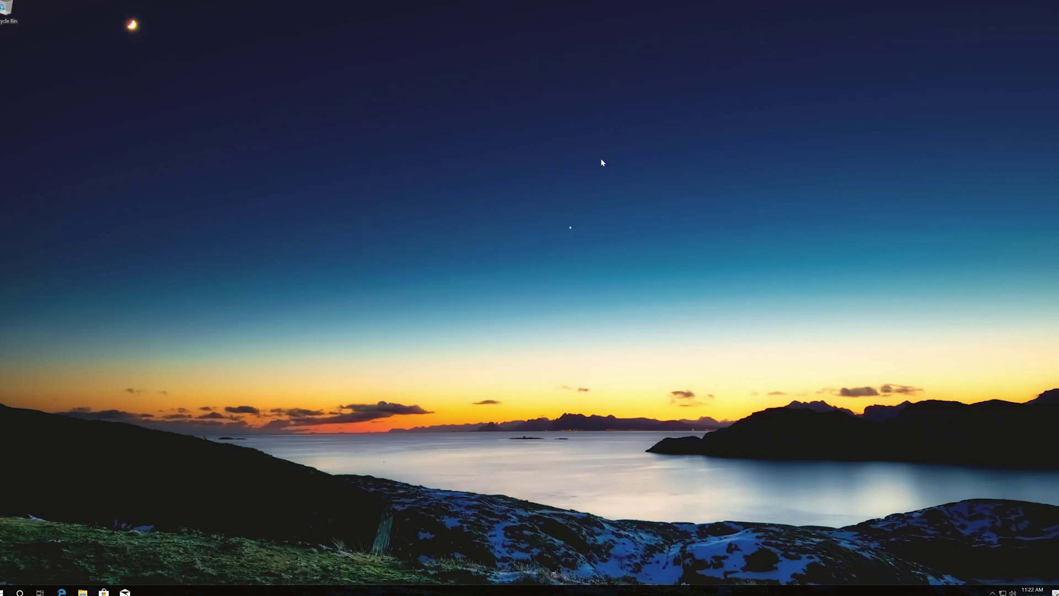
- Restart the computer again after the DISM repair
{"action": "left_click", "coordinate": [4, 590]}
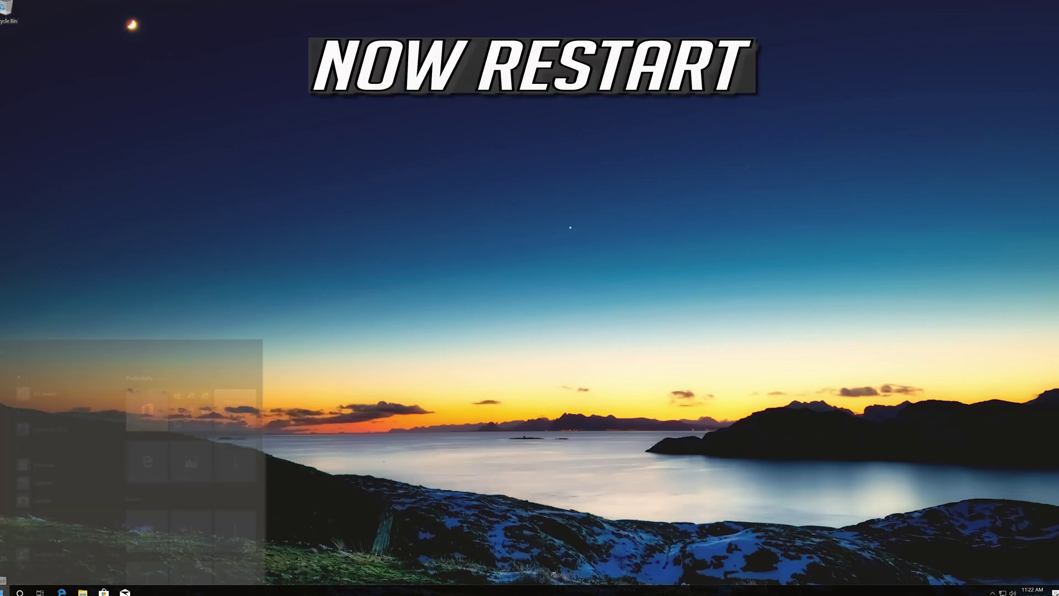
{"action": "left_click", "coordinate": [2, 574]}
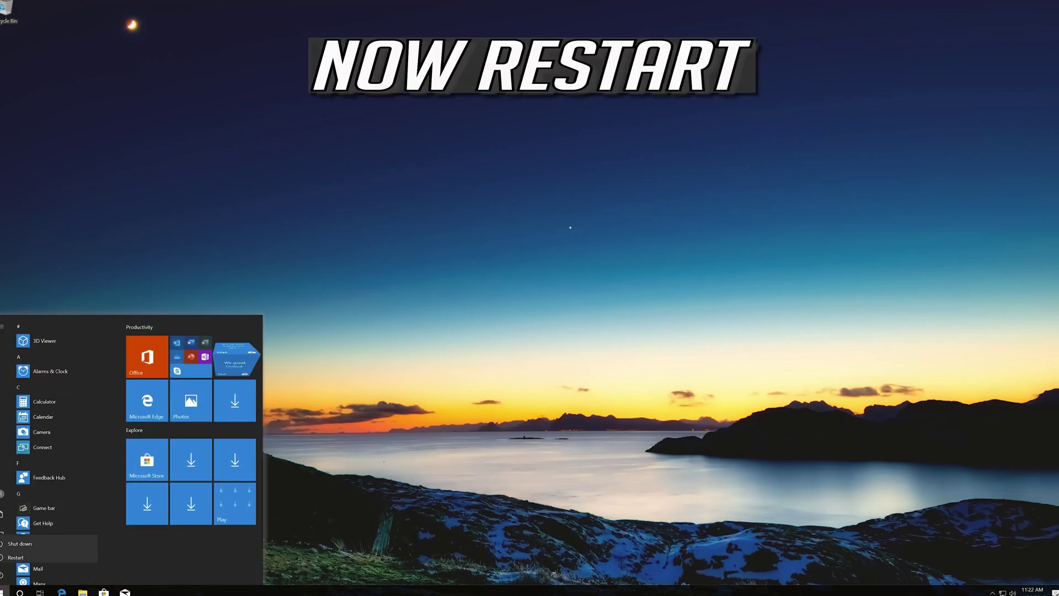
{"action": "left_click", "coordinate": [17, 553]}
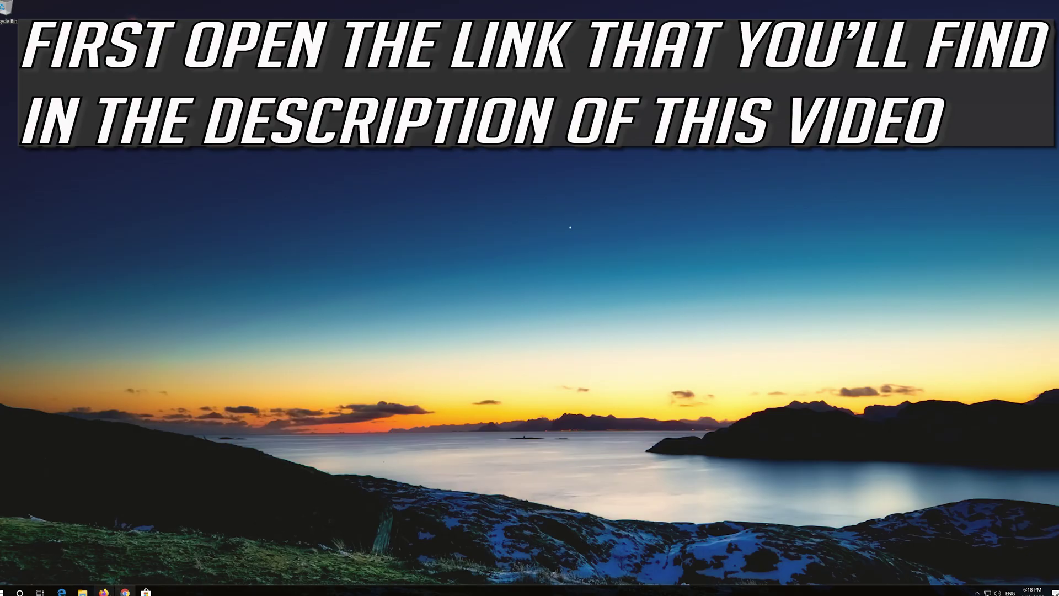
- Load the pasted Windows 10 download URL in Chrome, download the Media Creation Tool, and close Chrome
{"action": "left_click", "coordinate": [125, 591]}
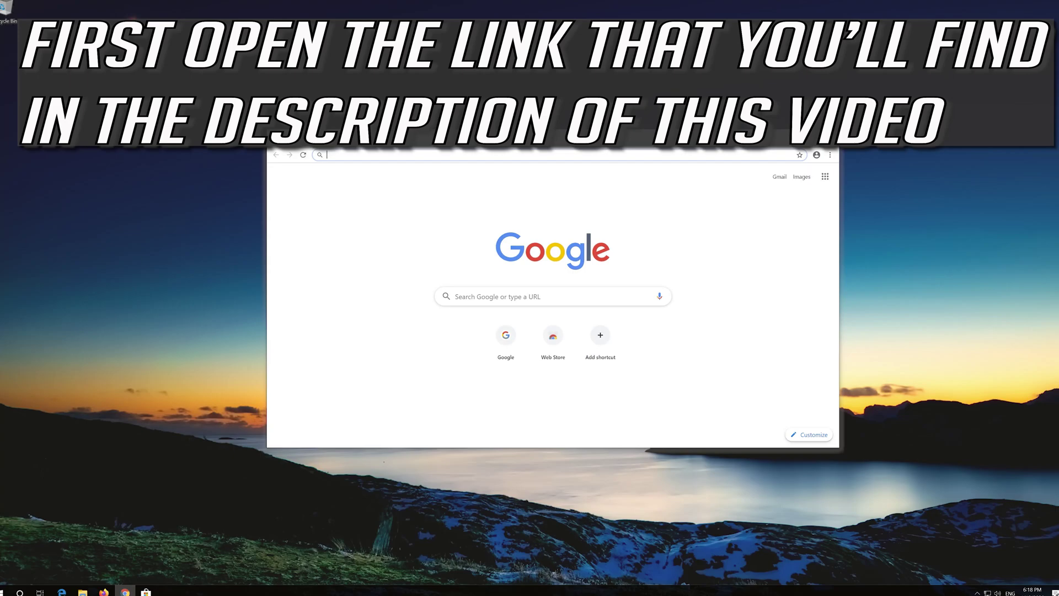
{"action": "type", "text": "https://www.microsoft.com/en-us/software-download/windows10"}
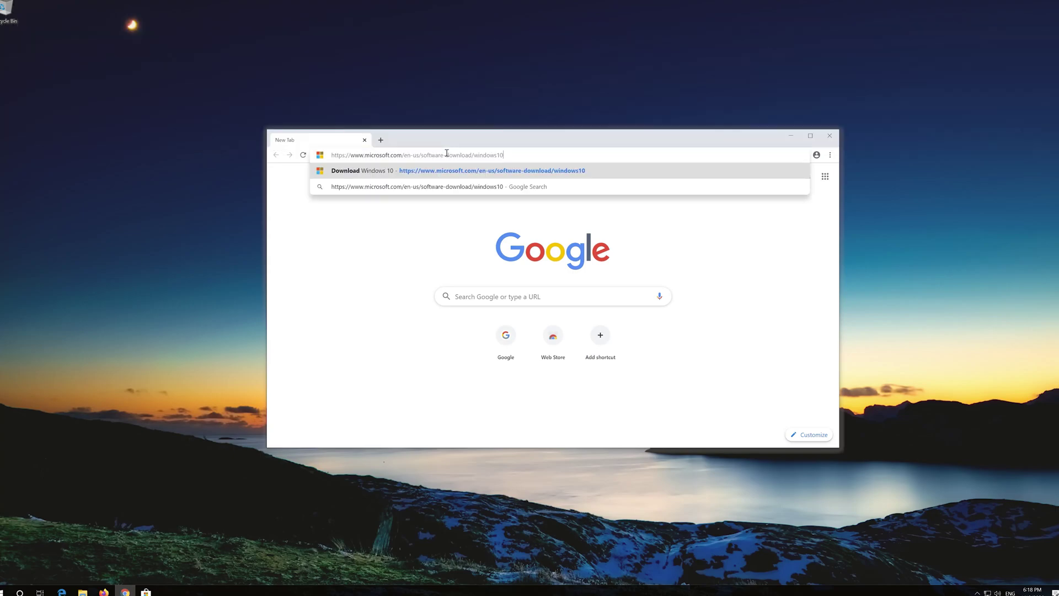
{"action": "key", "text": "Return"}
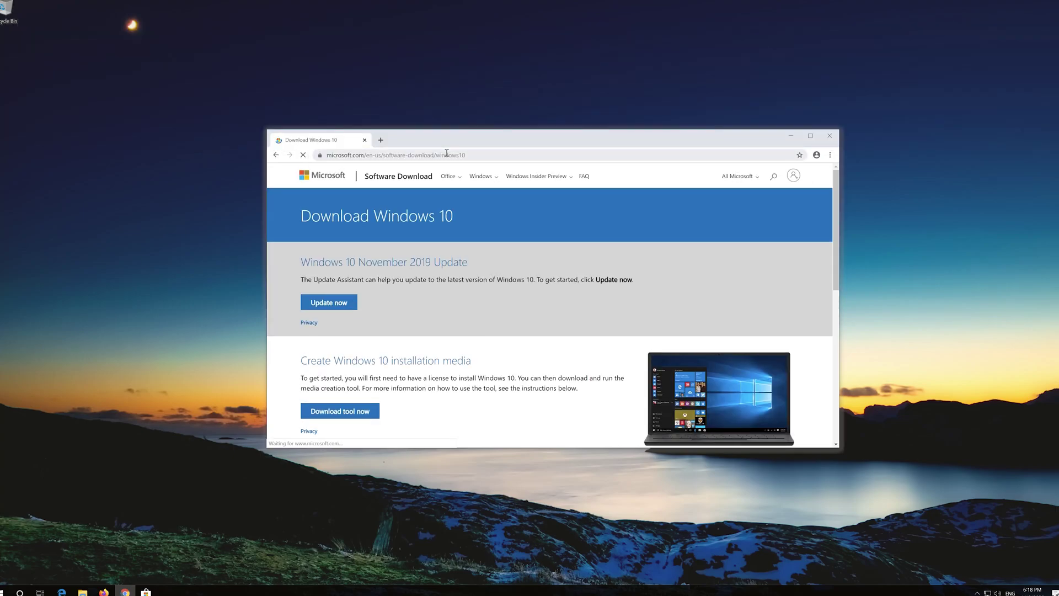
{"action": "scroll", "coordinate": [513, 325], "scroll_direction": "down", "scroll_amount": 1}
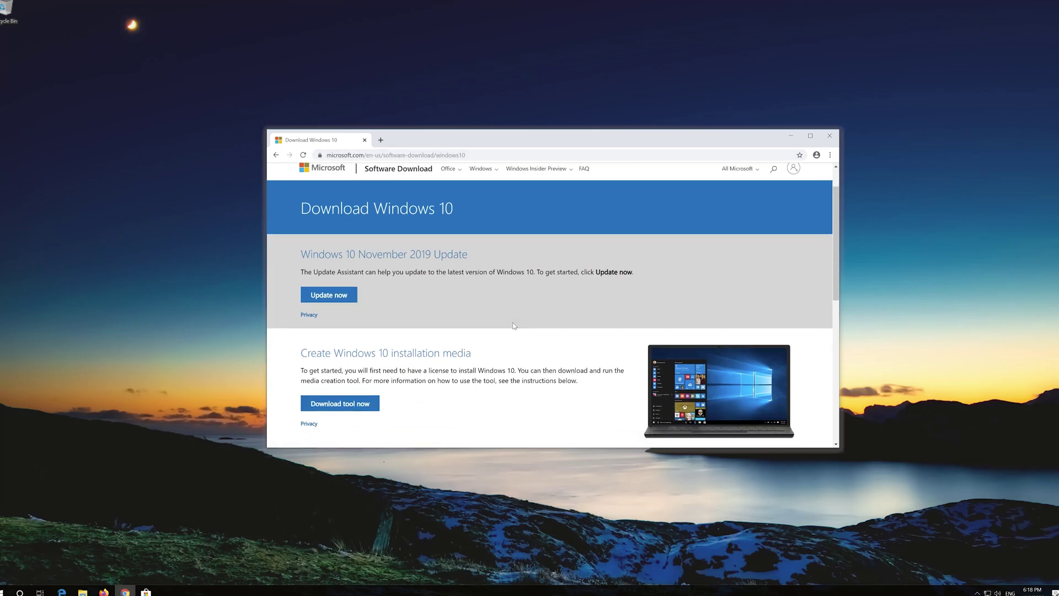
{"action": "left_click", "coordinate": [360, 404]}
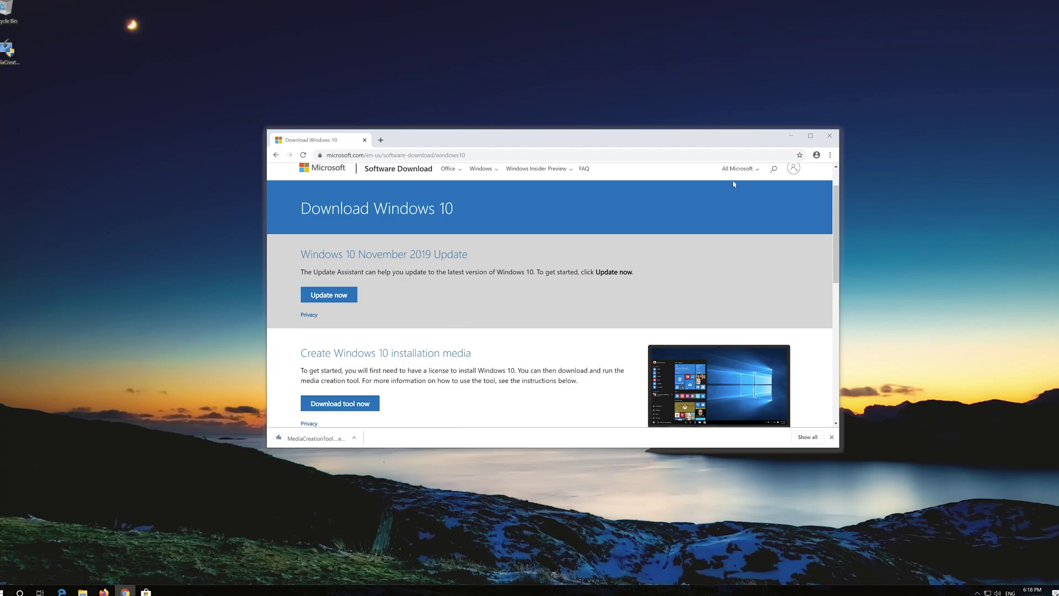
{"action": "left_click", "coordinate": [829, 136]}
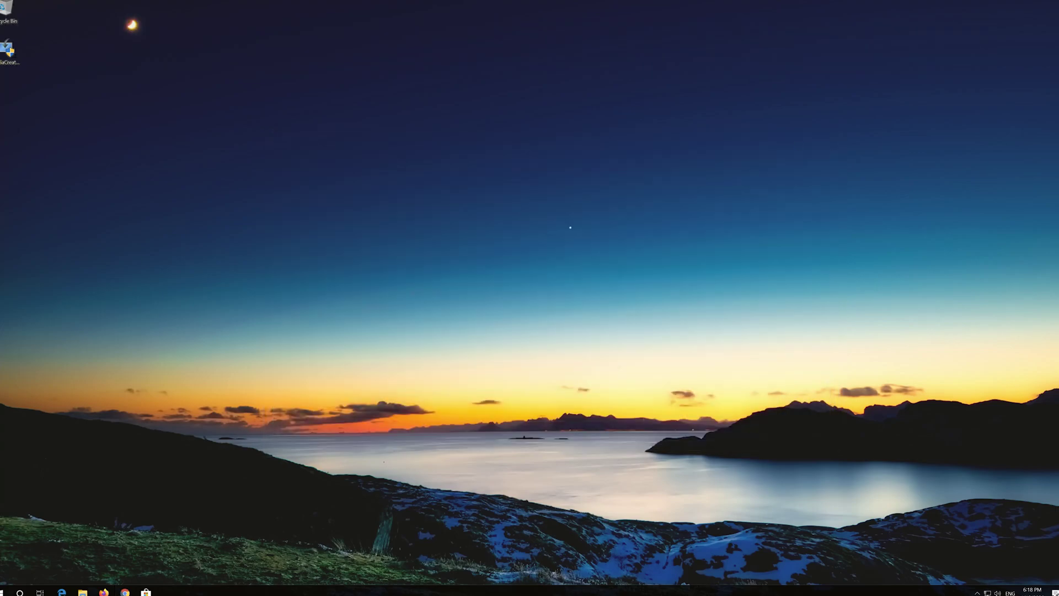
- Launch MediaCreationTool from the desktop and approve the User Account Control prompt
{"action": "double_click", "coordinate": [6, 57]}
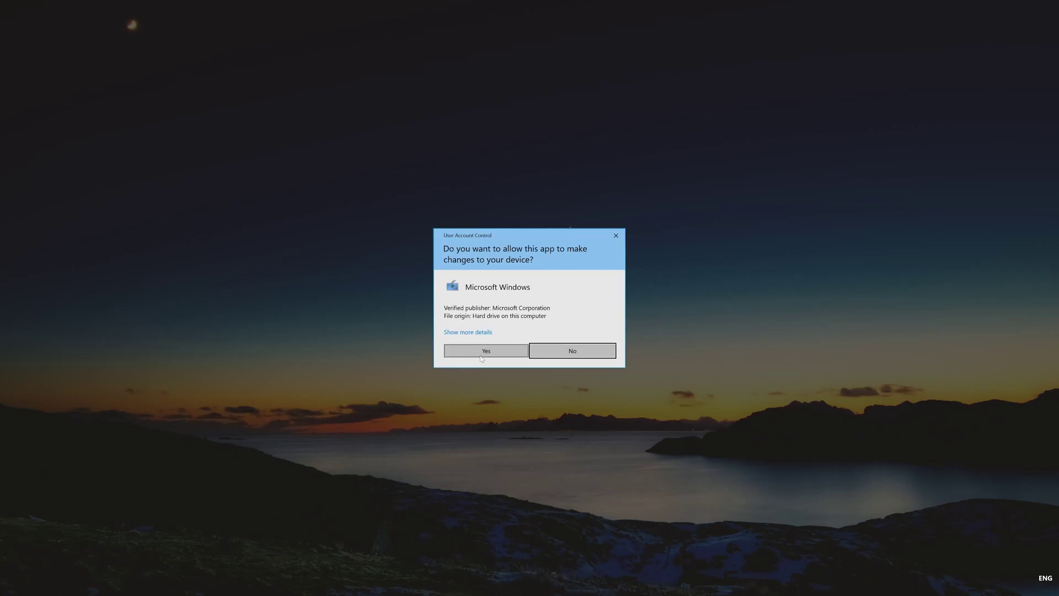
{"action": "left_click", "coordinate": [486, 353]}
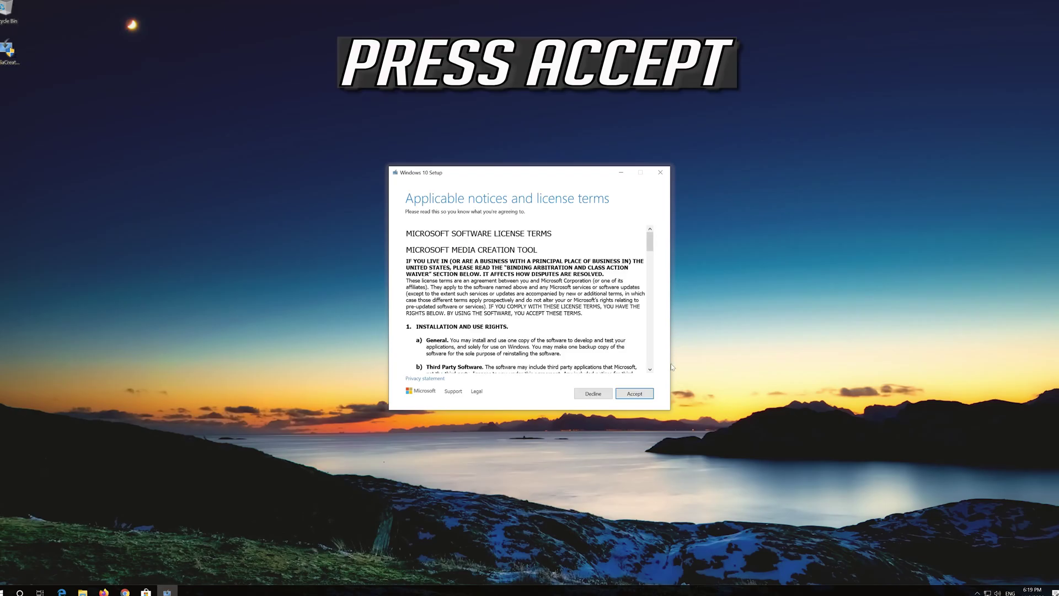
- Accept both license terms, choose Upgrade this PC now, and install Windows 10 Pro keeping files and apps
{"action": "left_click", "coordinate": [650, 392]}
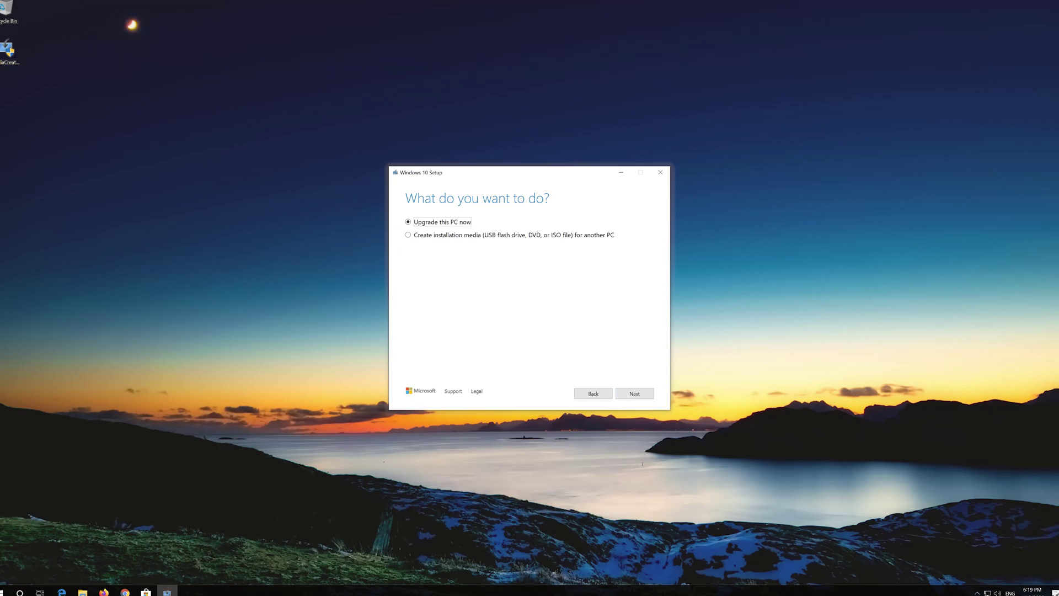
{"action": "left_click", "coordinate": [633, 394]}
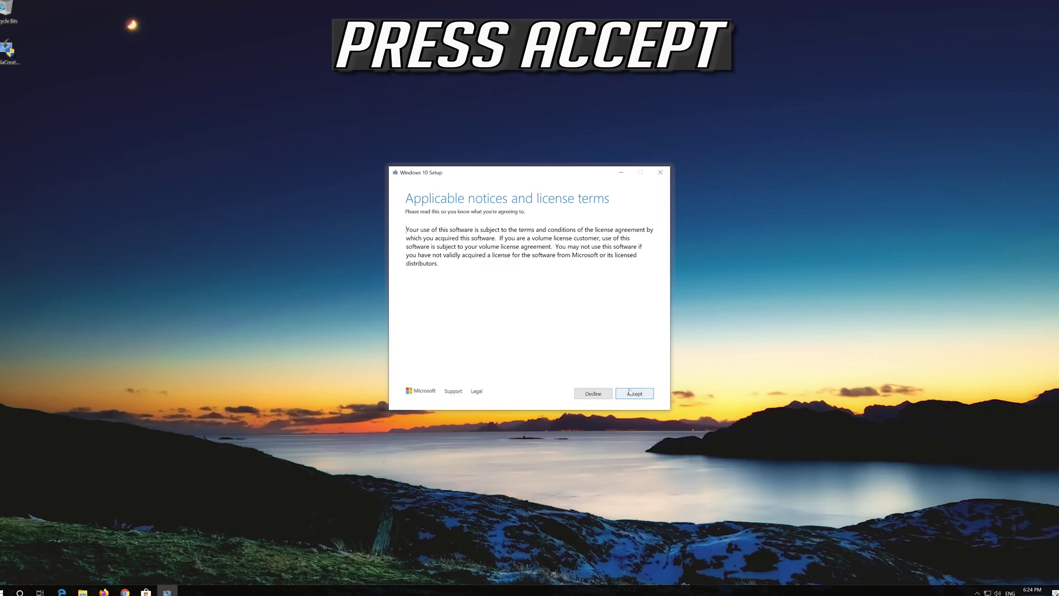
{"action": "left_click", "coordinate": [634, 394]}
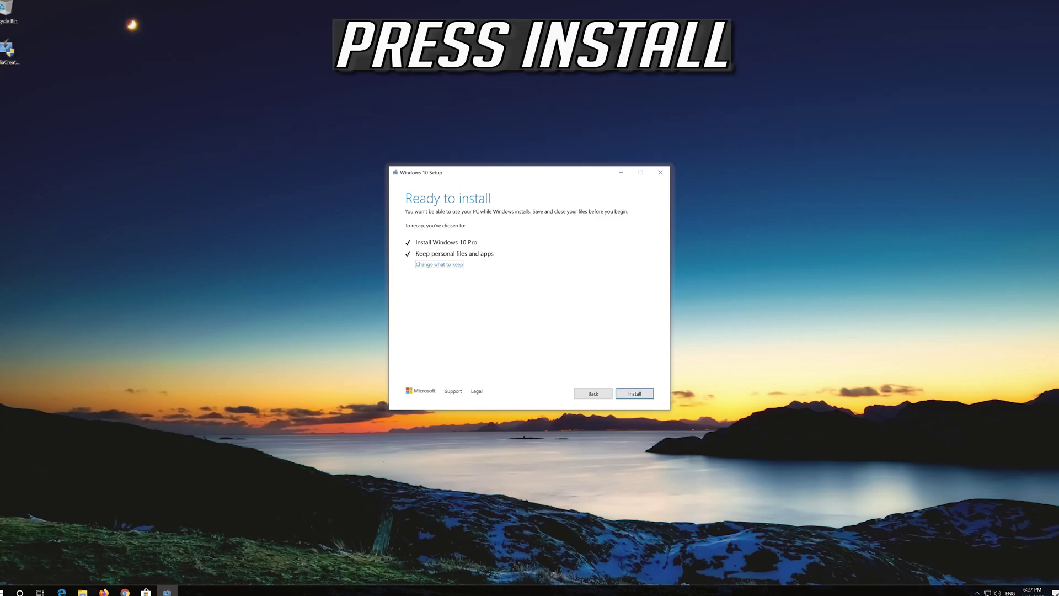
{"action": "left_click", "coordinate": [633, 394]}
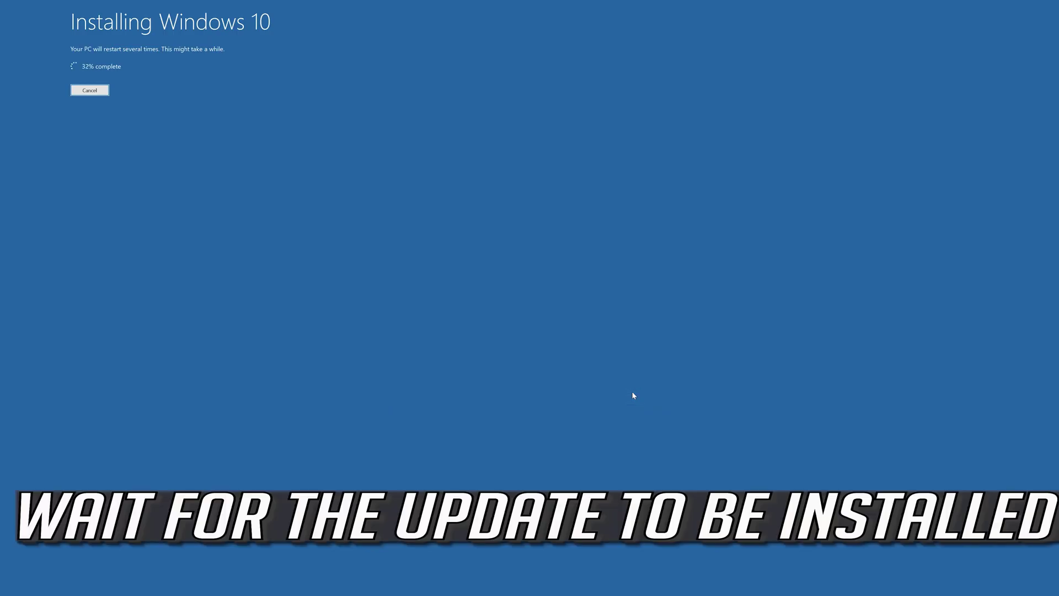